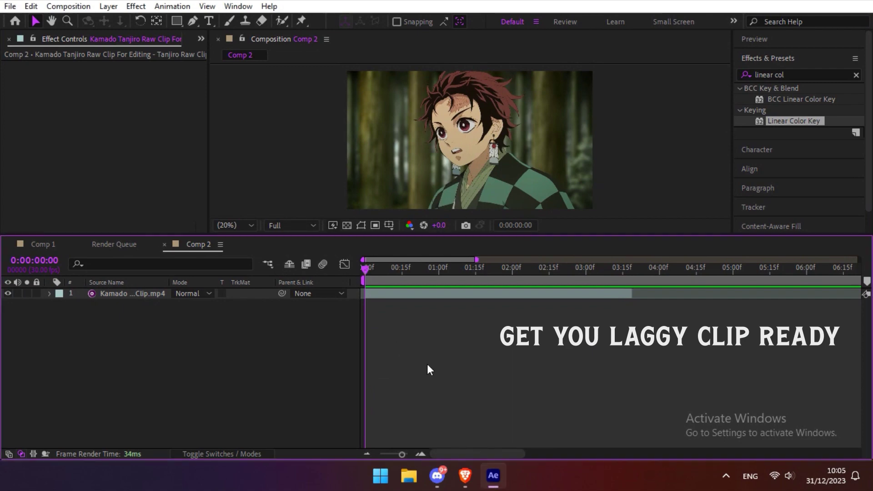
Preview the laggy Tanjiro clip and select its layer in Comp 2
key("space")
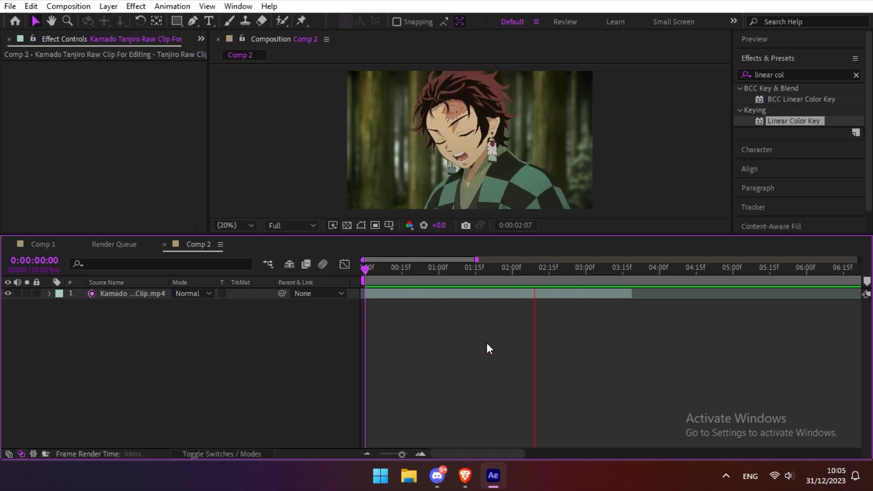
key("space")
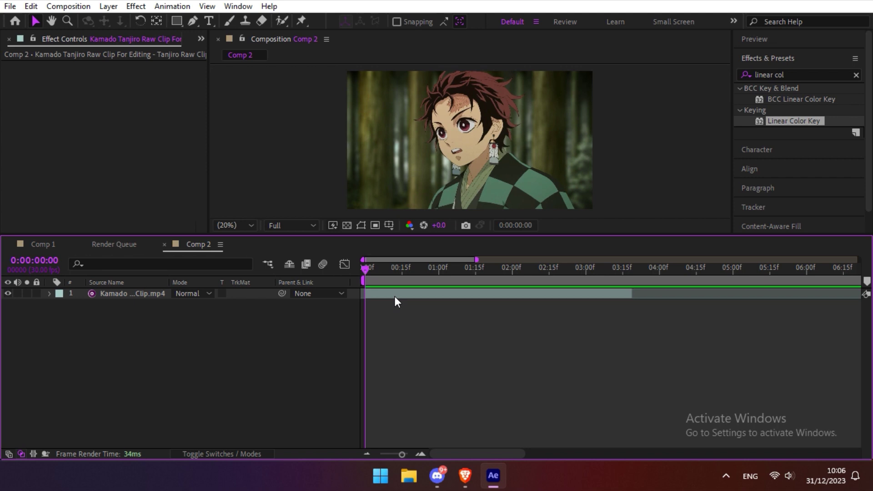
left_click(394, 294)
Split the clip at each of the first seven movement frames, including frame 11
key("Page_Down")
key("Page_Down")
key("Page_Down")
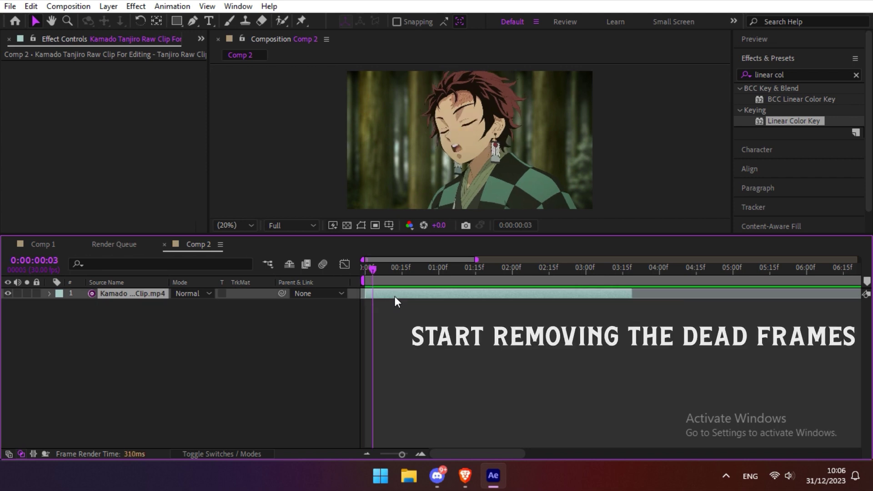
key("ctrl+shift+d")
key("Page_Down")
key("Page_Down")
key("Page_Down")
key("ctrl+shift+d")
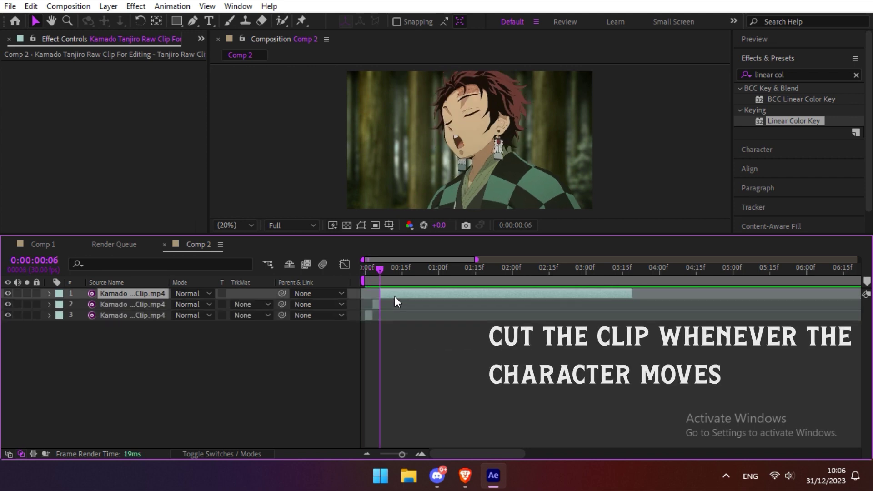
key("Page_Down")
key("Page_Down")
key("Page_Down")
key("Page_Down")
key("Page_Down")
key("ctrl+shift+d")
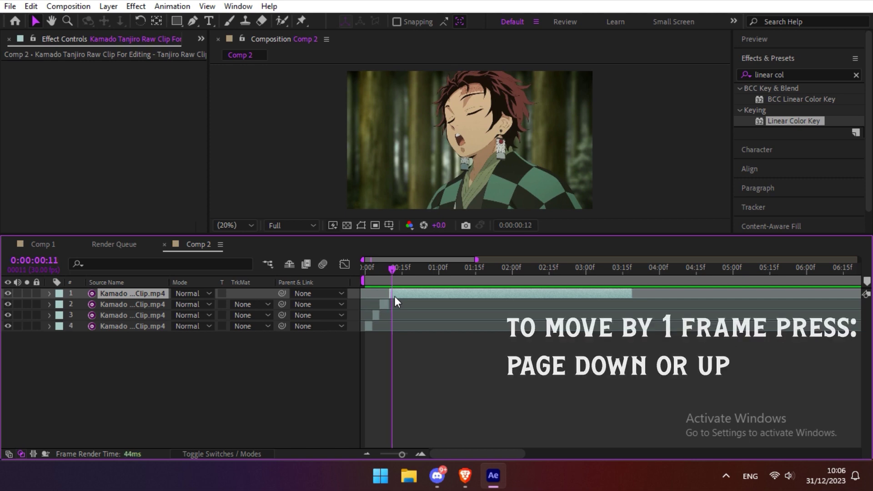
key("Page_Down")
key("Page_Down")
key("ctrl+shift+d")
key("Page_Down")
key("Page_Down")
key("Page_Down")
key("Page_Down")
key("ctrl+shift+d")
key("Page_Down")
key("Page_Down")
key("Page_Down")
key("Page_Down")
key("ctrl+shift+d")
key("Page_Down")
key("Page_Down")
key("Page_Down")
key("Page_Down")
key("ctrl+shift+d")
Keep splitting the clip at the next seven movement frames, through about 2:14
key("Page_Down")
key("Page_Down")
key("Page_Down")
key("Page_Down")
key("ctrl+shift+d")
key("Page_Down")
key("Page_Down")
key("Page_Down")
key("Page_Down")
key("Page_Down")
key("ctrl+shift+d")
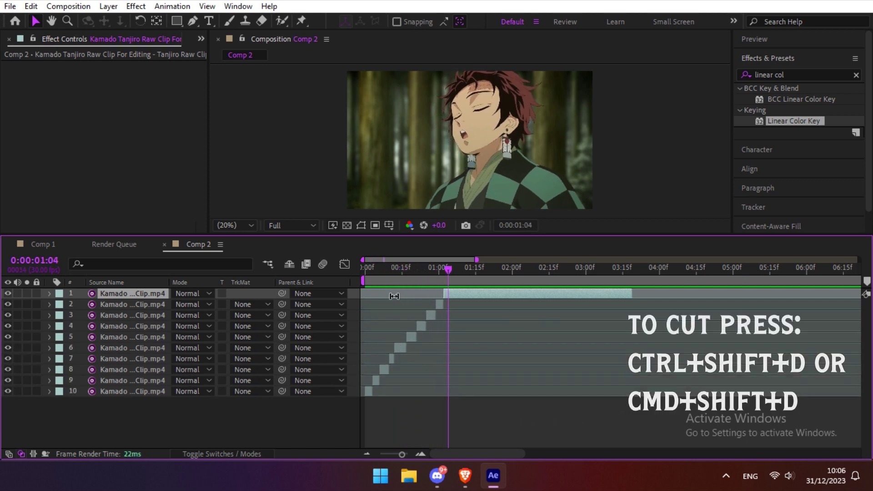
key("Page_Down")
key("Page_Down")
key("Page_Down")
key("Page_Down")
key("ctrl+shift+d")
key("Page_Down")
key("Page_Down")
key("Page_Down")
key("Page_Down")
key("ctrl+shift+d")
key("Page_Down")
key("Page_Down")
key("Page_Down")
key("Page_Down")
key("ctrl+shift+d")
key("Page_Down")
key("Page_Down")
key("Page_Down")
key("Page_Down")
key("ctrl+shift+d")
key("Page_Down")
key("Page_Down")
key("Page_Down")
key("Page_Down")
key("ctrl+shift+d")
key("Page_Down")
key("Page_Down")
key("Page_Down")
key("Page_Down")
key("ctrl+shift+d")
key("Page_Down")
key("Page_Down")
key("Page_Down")
key("Page_Down")
key("ctrl+shift+d")
key("Page_Down")
key("Page_Down")
key("Page_Down")
key("Page_Down")
key("ctrl+shift+d")
key("Page_Down")
key("Page_Down")
key("Page_Down")
key("Page_Down")
key("ctrl+shift+d")
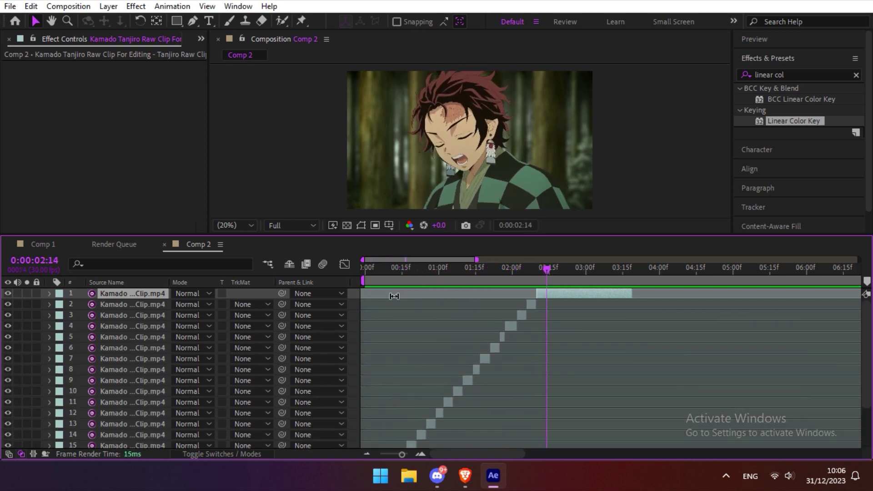
key("Page_Down")
key("Page_Down")
key("Page_Down")
key("Page_Down")
key("ctrl+shift+d")
key("Page_Down")
key("Page_Down")
key("Page_Down")
key("Page_Down")
key("ctrl+shift+d")
key("Page_Down")
key("Page_Down")
key("Page_Down")
key("Page_Down")
key("ctrl+shift+d")
key("Page_Down")
key("Page_Down")
key("Page_Down")
key("Page_Down")
key("ctrl+shift+d")
key("Page_Down")
key("Page_Down")
key("Page_Down")
key("Page_Down")
key("ctrl+shift+d")
key("Page_Down")
key("Page_Down")
key("Page_Down")
key("Page_Down")
key("ctrl+shift+d")
key("Page_Down")
key("Page_Down")
key("Page_Down")
key("Page_Down")
key("ctrl+shift+d")
key("Page_Down")
key("Page_Down")
key("Page_Down")
key("Page_Down")
key("ctrl+shift+d")
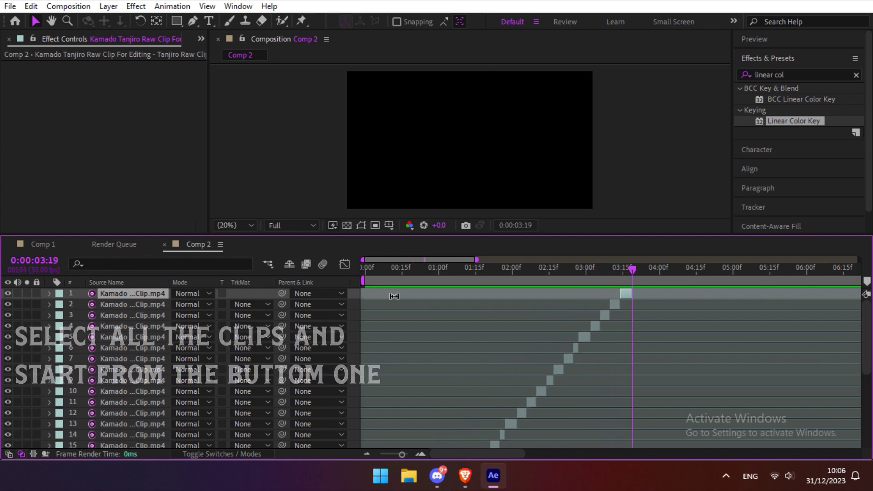
Select all the clip pieces and trim each one to a single frame
scroll(518, 378, "down", 6)
left_click(395, 440)
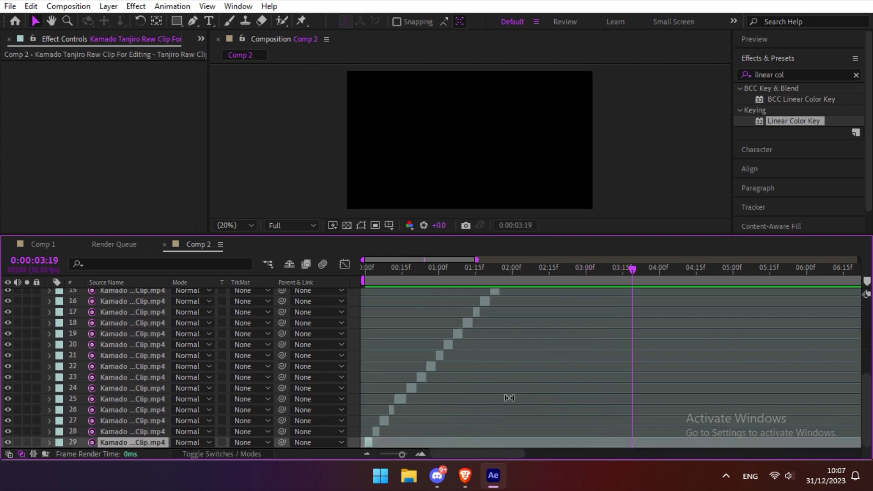
scroll(510, 398, "up", 6)
left_click_drag(630, 293, 622, 294)
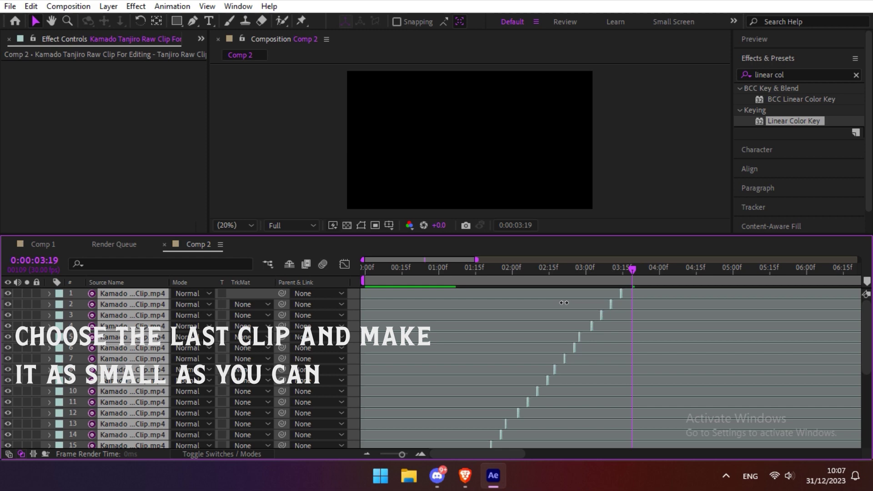
Place the one-frame layers back to back with Keyframe Assistant > Sequence Layers
right_click(612, 297)
mouse_move(668, 280)
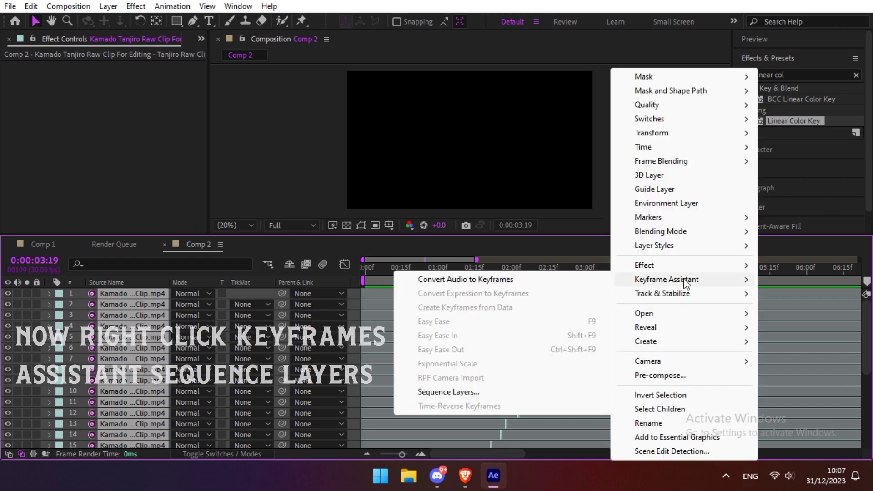
left_click(545, 390)
left_click(451, 271)
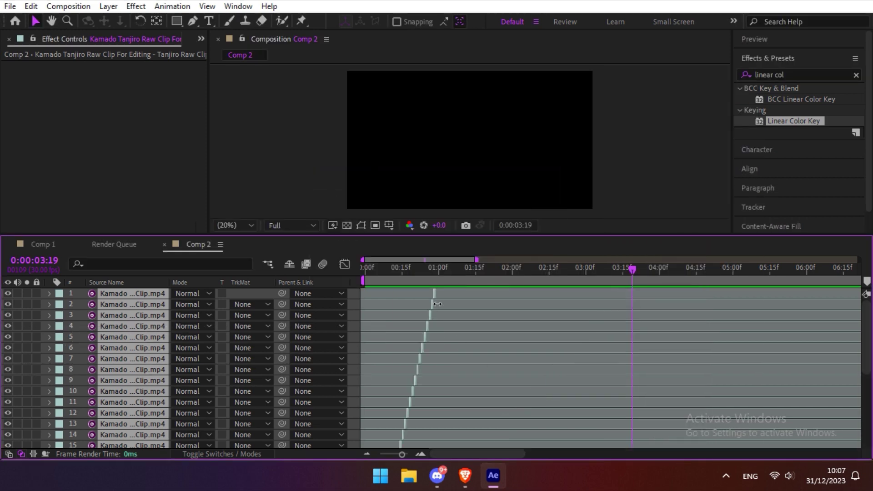
Precompose the sequenced layers into Pre-comp 1 and preview it
key("ctrl+shift+c")
left_click(460, 320)
key("space")
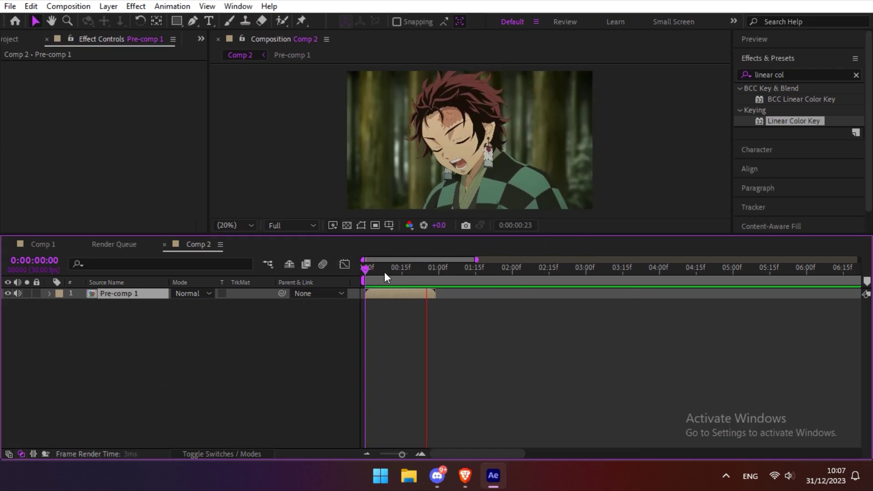
Apply Twixtor Pro to Pre-comp 1 from the effects search
key("space")
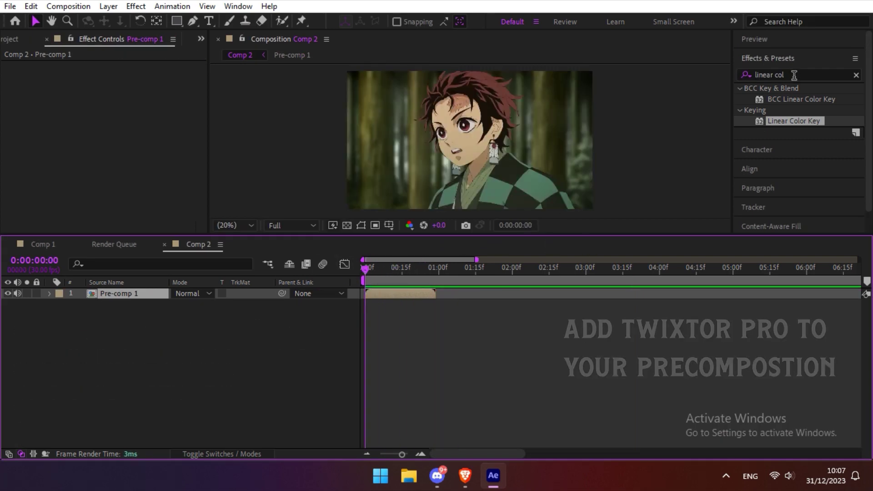
left_click(793, 74)
type("twixtor pro")
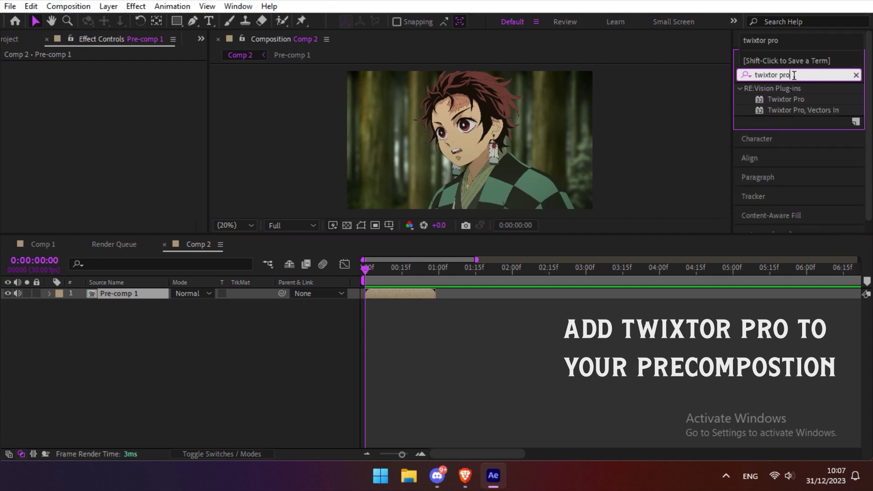
left_click_drag(786, 99, 411, 298)
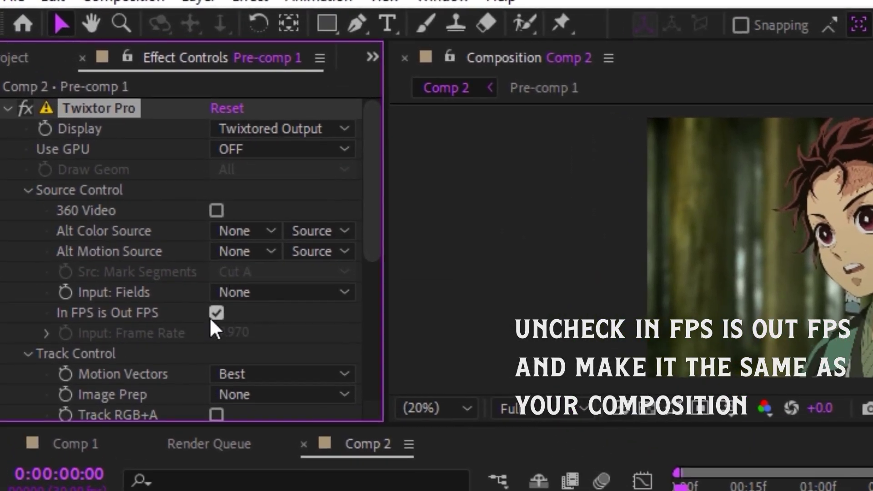
Turn off In FPS is Out FPS and set Twixtor's input frame rate to 30
left_click(216, 314)
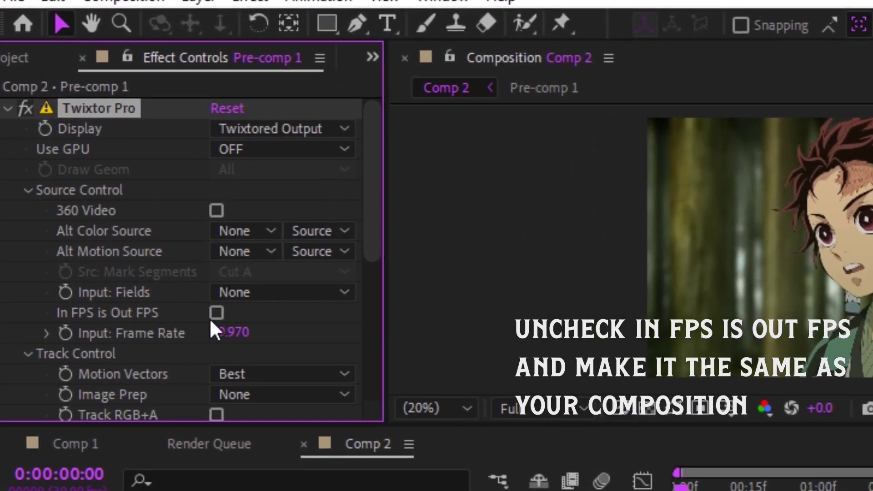
left_click(231, 333)
type("30")
key("Return")
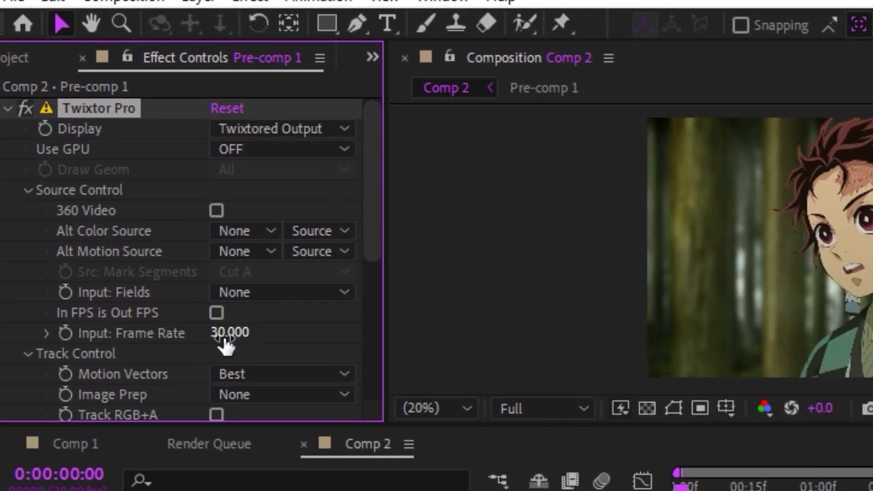
left_click_drag(375, 215, 371, 255)
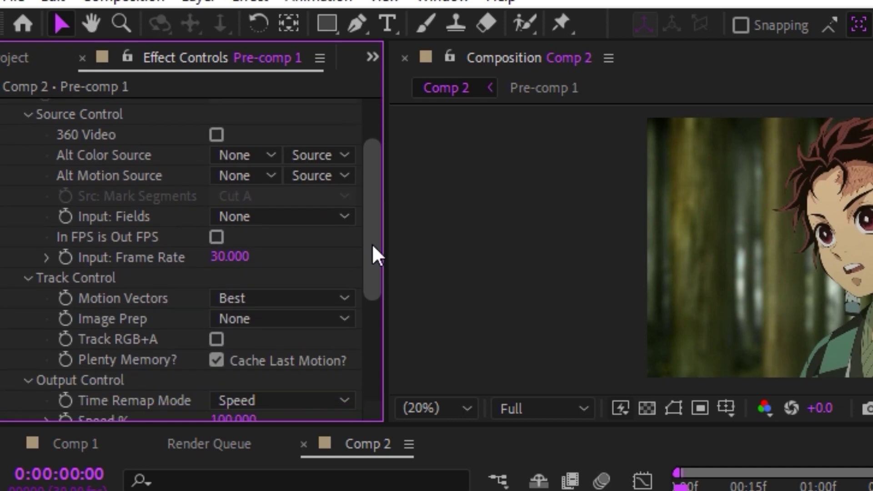
Set Image Prep to Contrast/Edge Enhance and turn on Track RGB+A
left_click(301, 320)
left_click(257, 366)
left_click(216, 339)
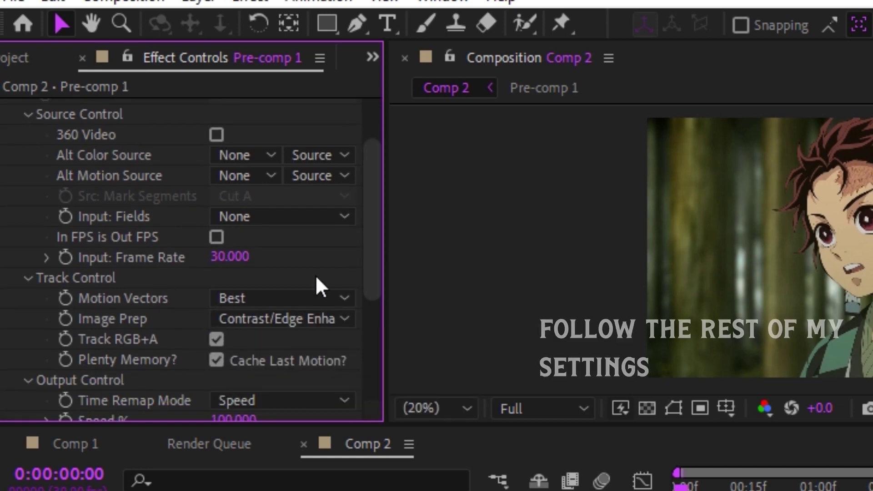
left_click_drag(371, 270, 371, 337)
Use Motion Weighted Blend interpolation, Forward warping, and Main_BG Sensitivity 100
left_click(282, 341)
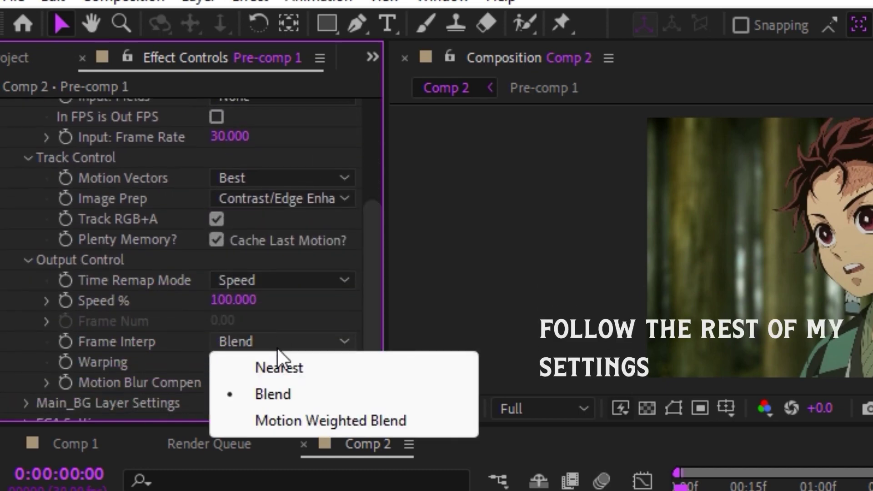
left_click(292, 420)
left_click(292, 364)
left_click(298, 440)
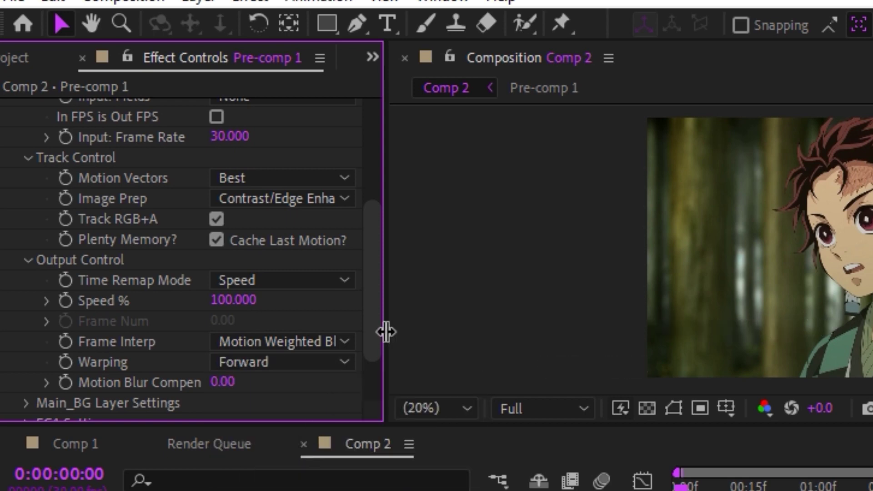
left_click_drag(379, 342, 371, 384)
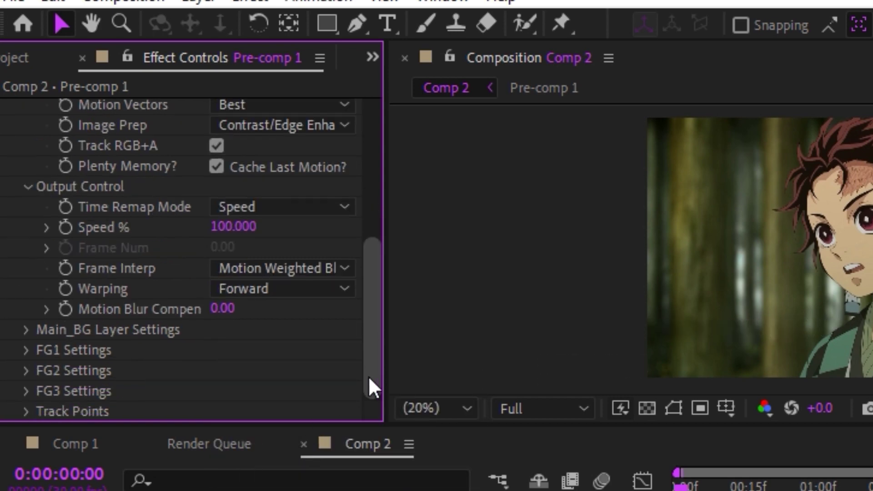
left_click(27, 327)
left_click_drag(225, 352, 387, 351)
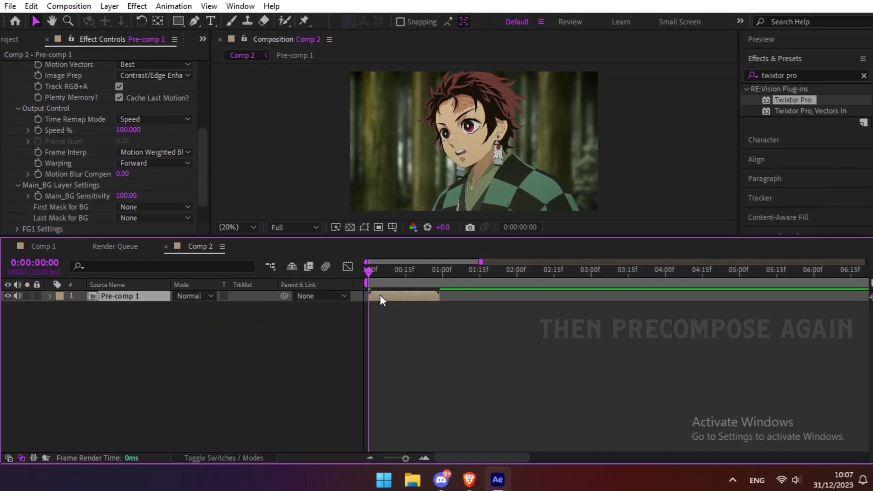
Precompose the layer again and enable Time Remapping on it
key("ctrl+shift+c")
left_click(470, 318)
right_click(399, 295)
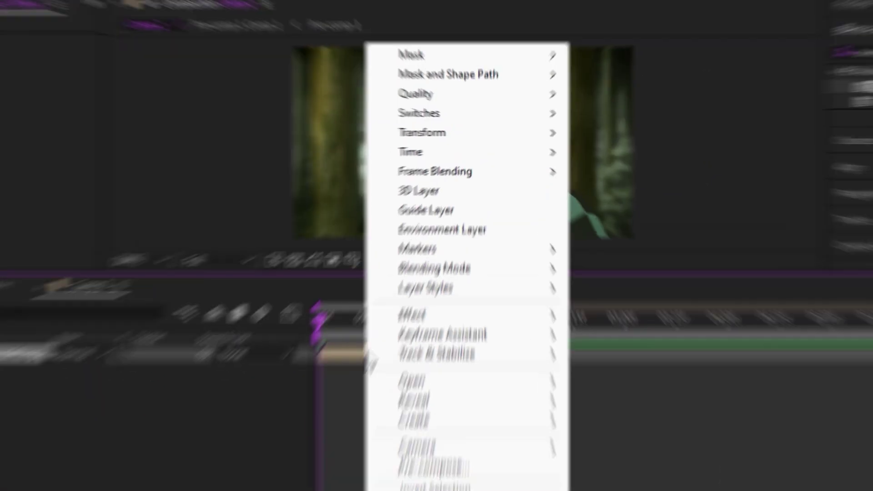
mouse_move(517, 156)
left_click(658, 155)
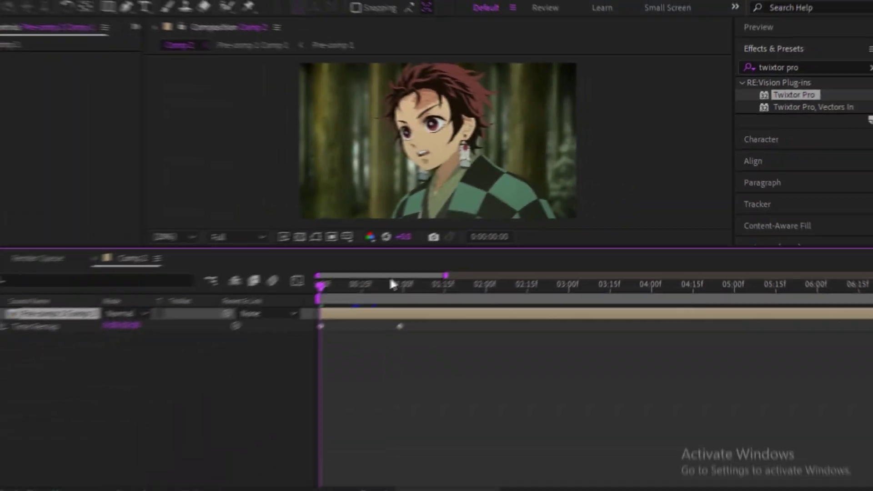
Replace the black last-frame keyframe with a 0:00:00:28 keyframe moved to about 1:16
left_click(399, 284)
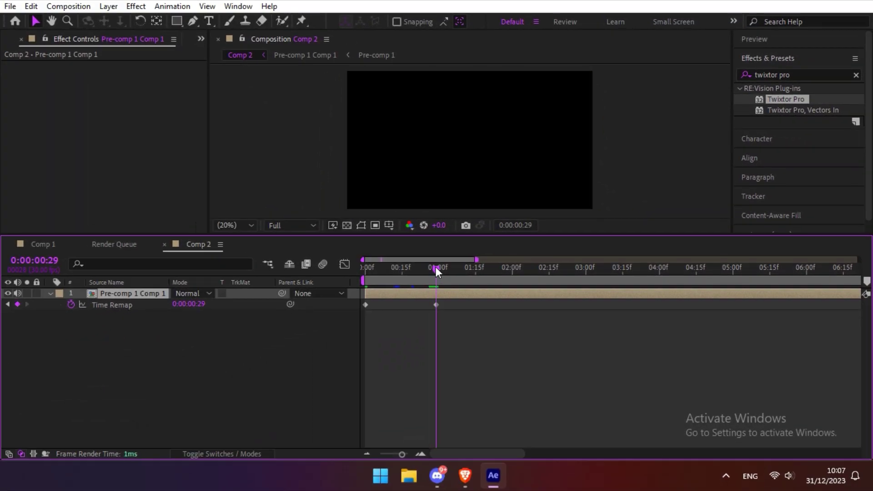
left_click_drag(435, 269, 432, 270)
left_click(17, 304)
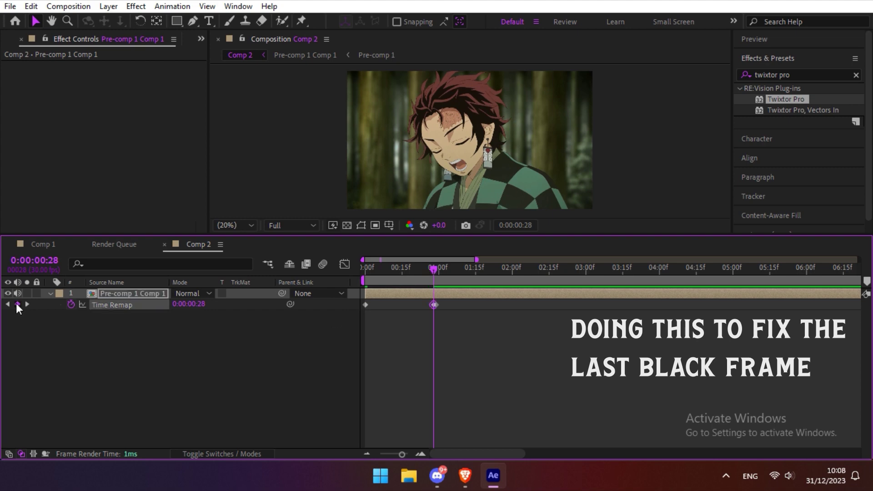
left_click_drag(402, 455, 408, 455)
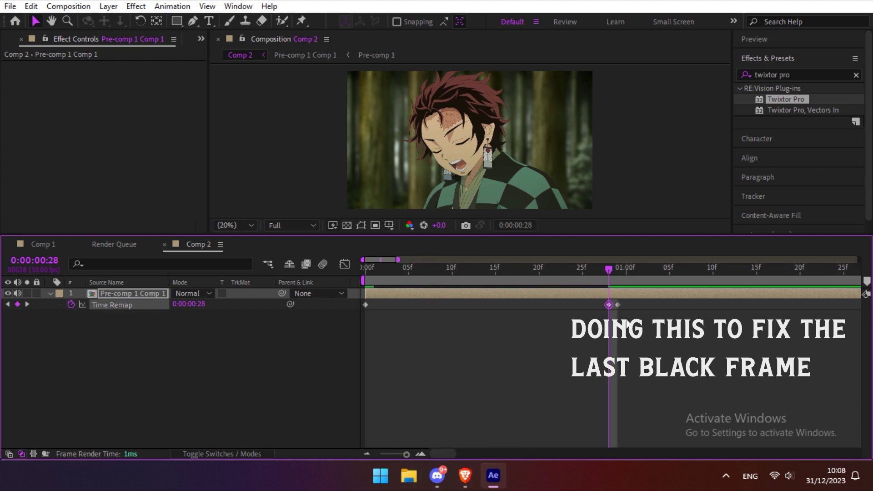
key("Delete")
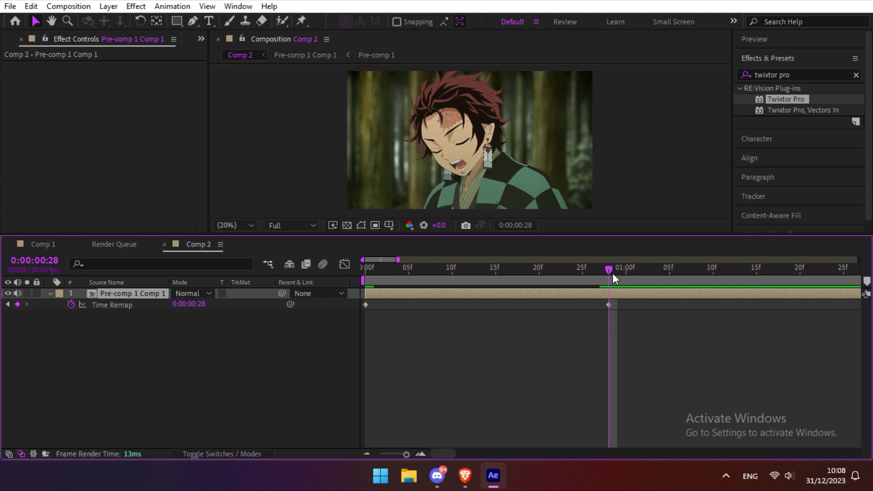
left_click_drag(610, 305, 766, 305)
Split the layer at 1:16, delete the remainder, and preview from the start
left_click(766, 272)
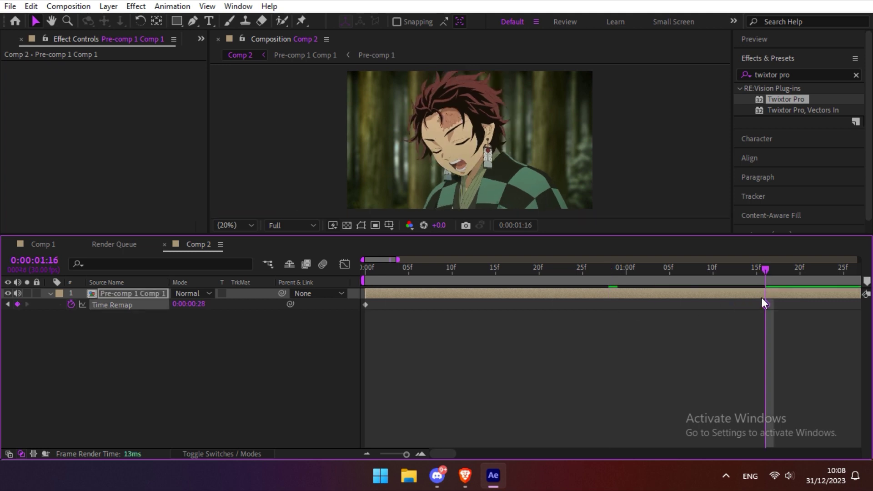
key("ctrl+shift+d")
key("Delete")
left_click(711, 294)
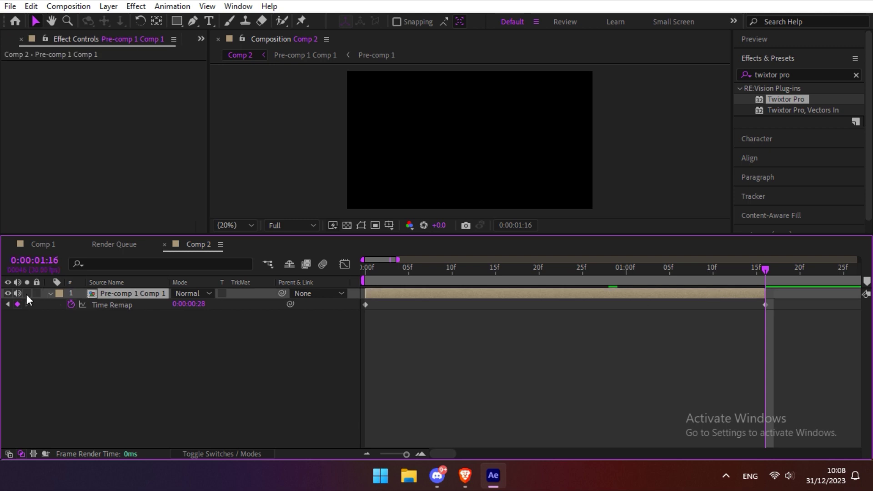
left_click(49, 294)
left_click_drag(381, 269, 311, 271)
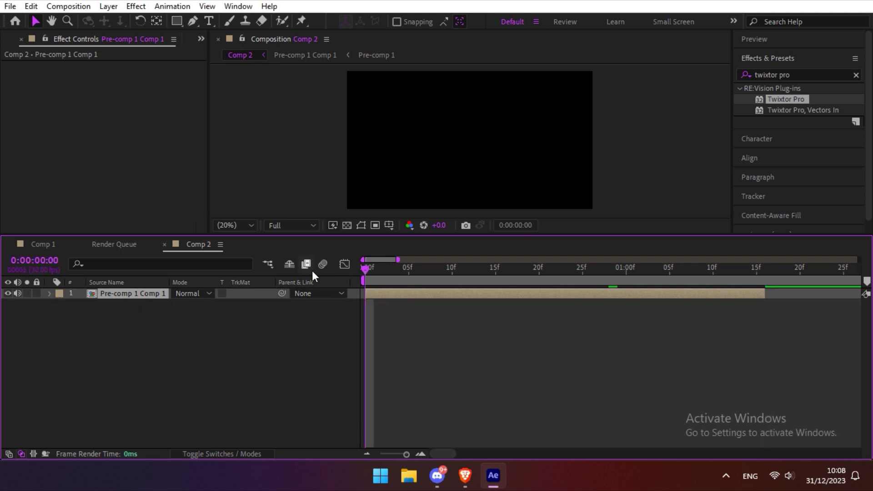
key("space")
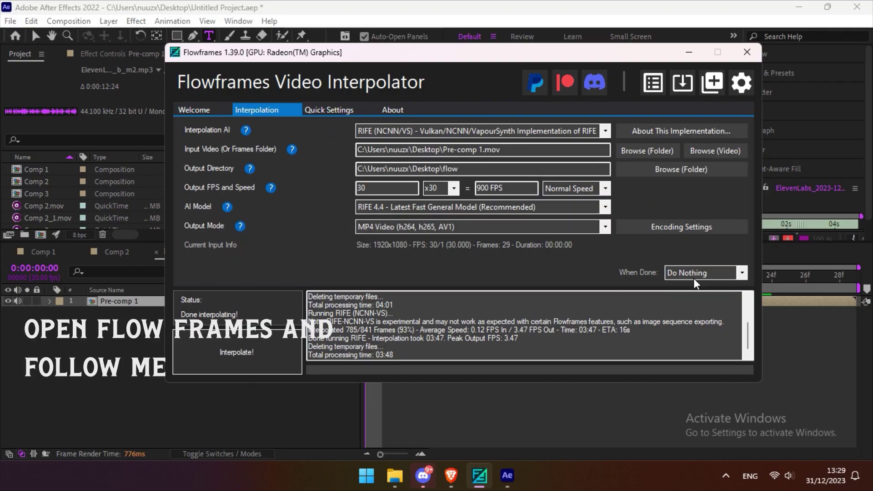
Load Pre-comp 1 from the Desktop as Flowframes' input video
left_click(709, 151)
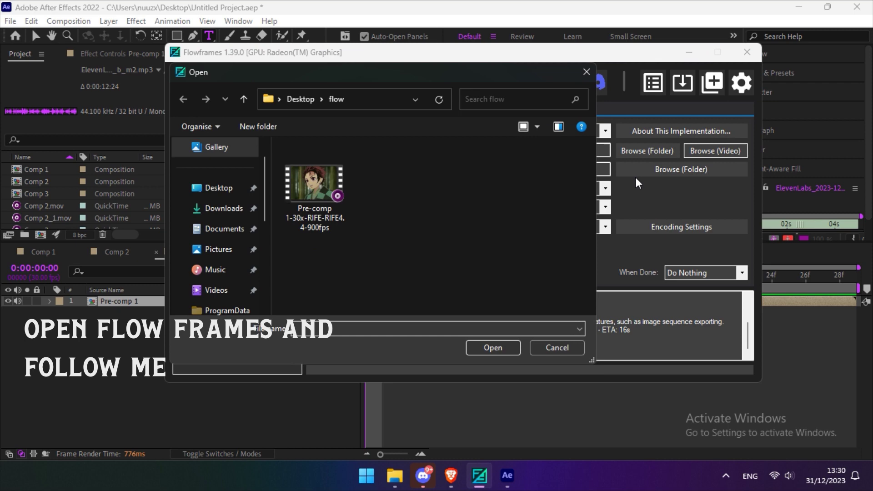
left_click(218, 187)
scroll(545, 221, "down", 5)
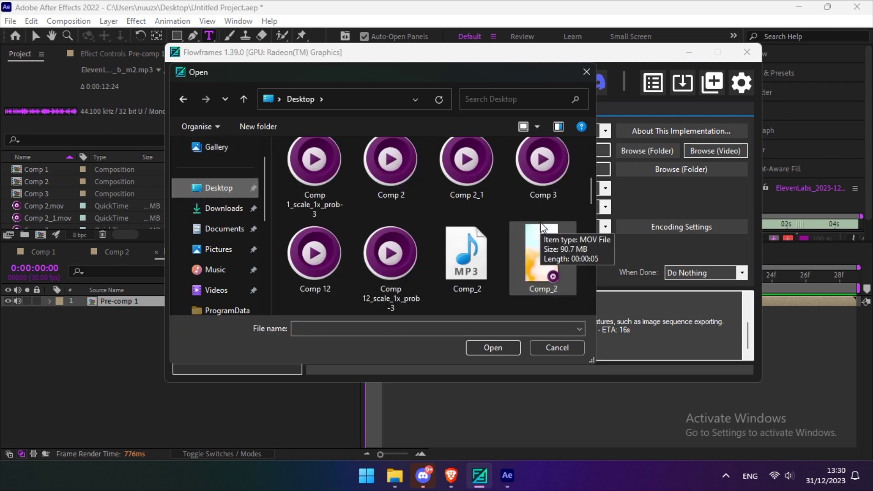
scroll(523, 227, "down", 2)
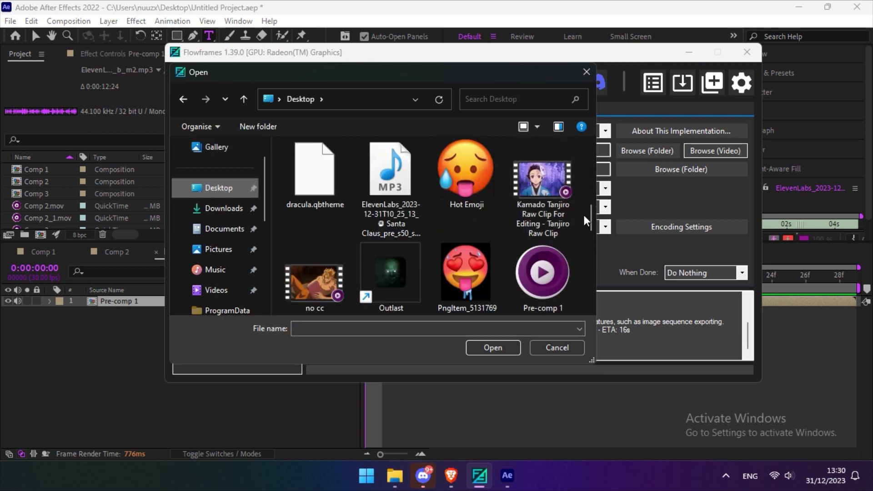
scroll(591, 218, "down", 2)
double_click(535, 208)
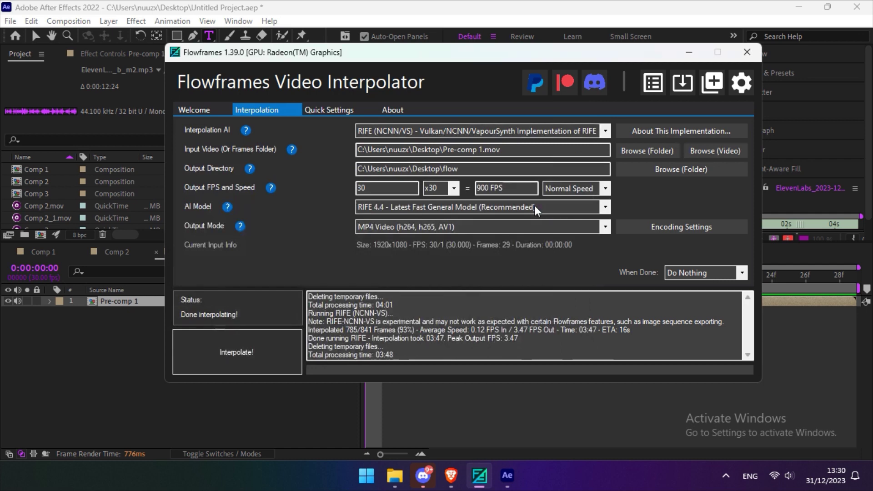
Set the flow folder as the output directory
left_click(678, 169)
left_click(395, 185)
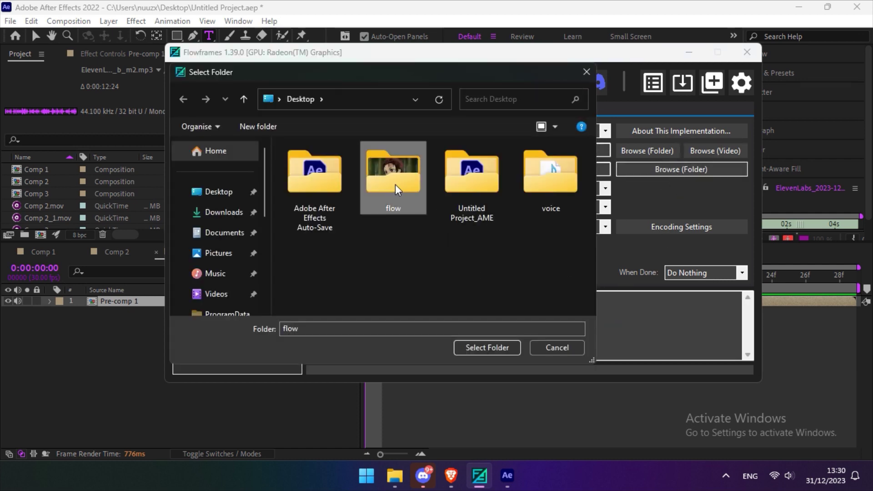
left_click(492, 344)
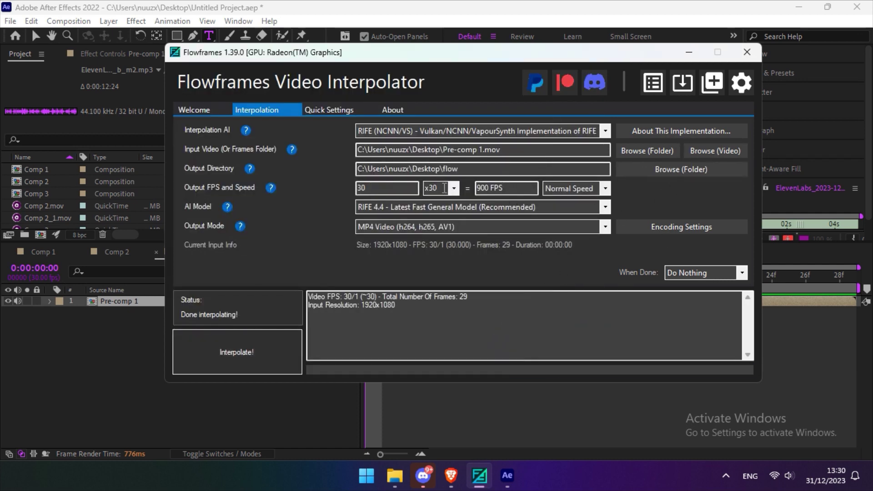
Keep RIFE (NCNN/VS) with RIFE 4.4 and set the multiplier to x30 for 900 FPS
left_click(504, 208)
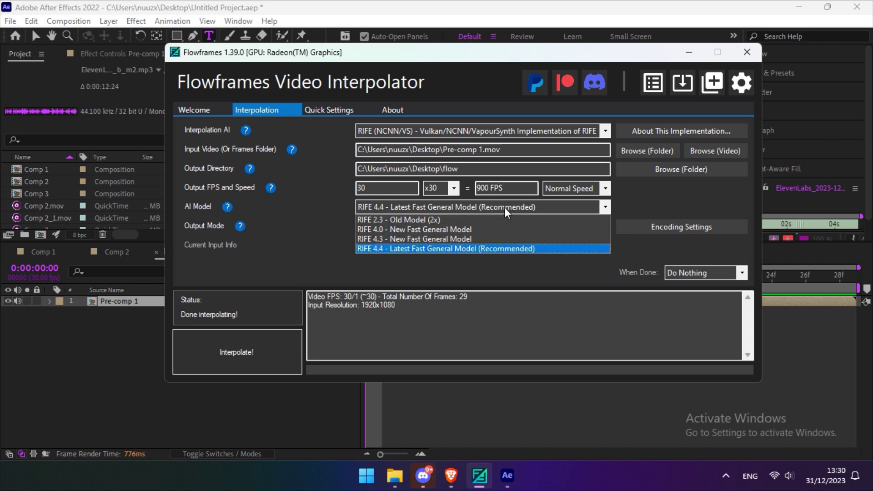
left_click(440, 248)
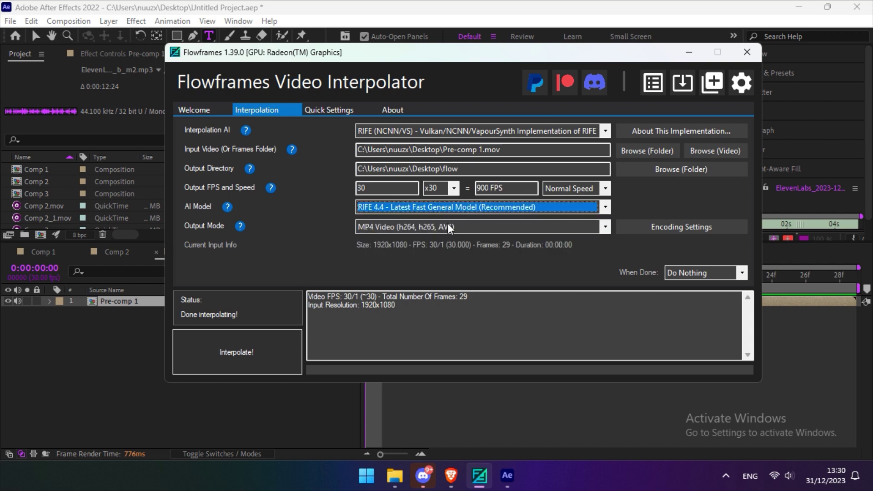
left_click(428, 132)
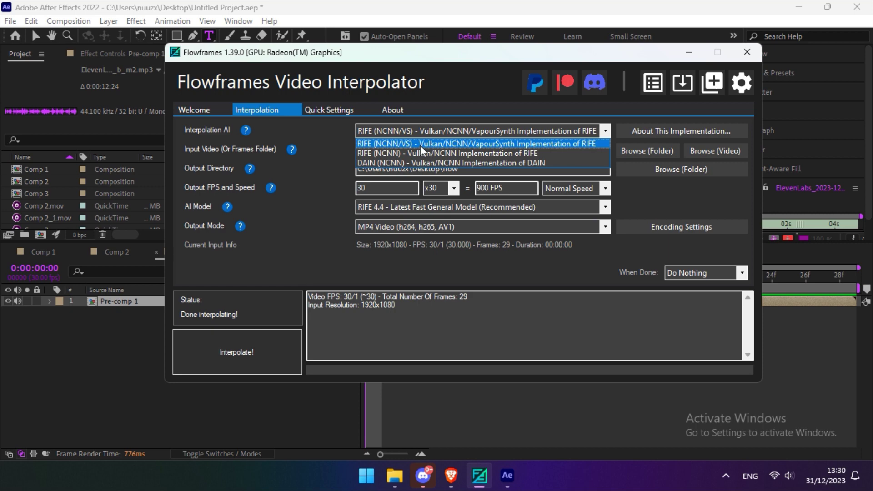
left_click(459, 156)
left_click(478, 131)
left_click(455, 144)
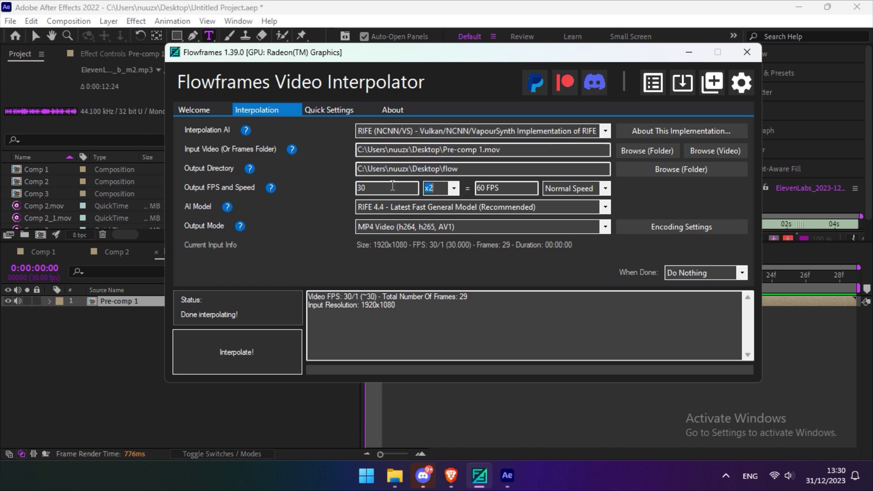
type("30")
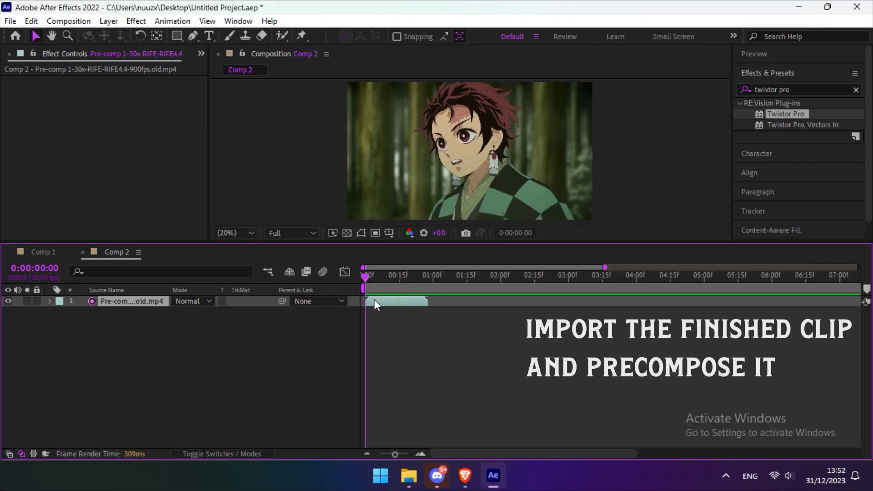
Nest the 900 FPS clip in a new pre-comp and open its timeline
key("ctrl+shift+c")
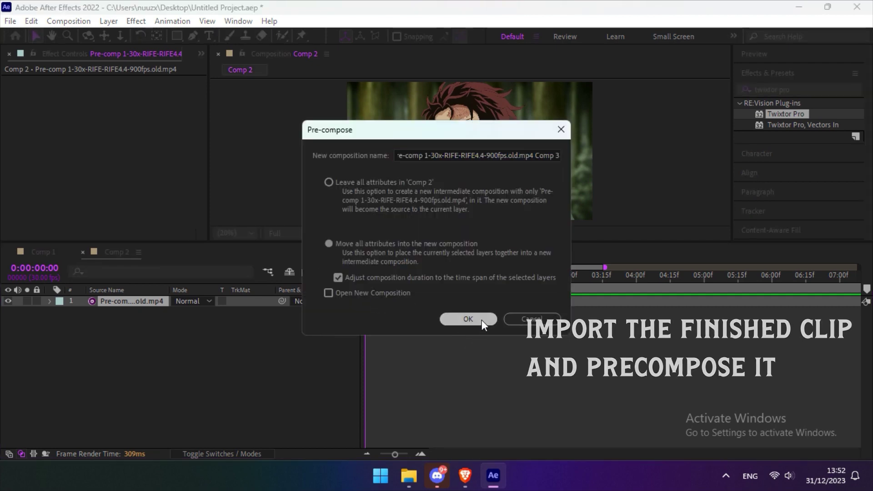
left_click(469, 320)
double_click(388, 301)
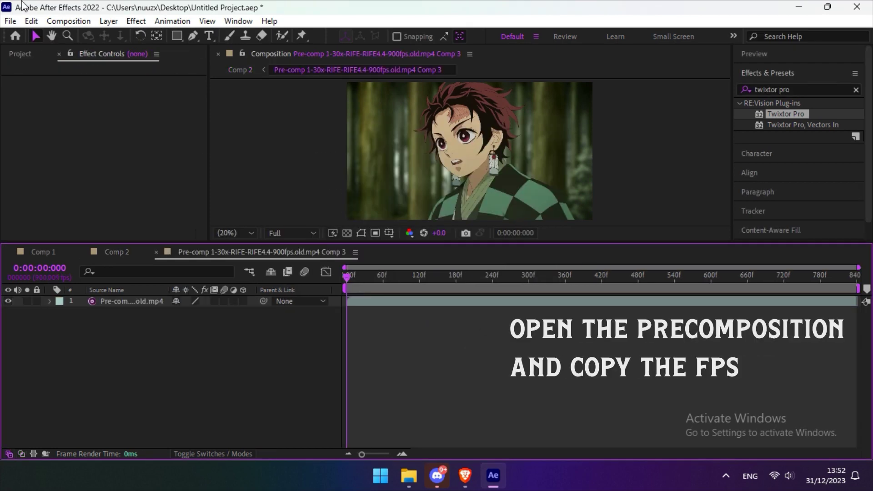
Copy the pre-comp's 900.009 frame rate from Composition Settings
left_click(69, 21)
left_click(90, 56)
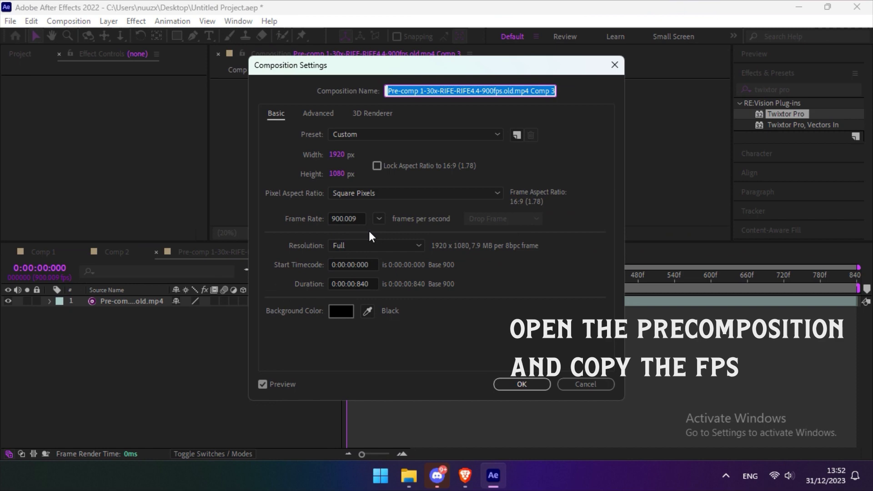
double_click(351, 220)
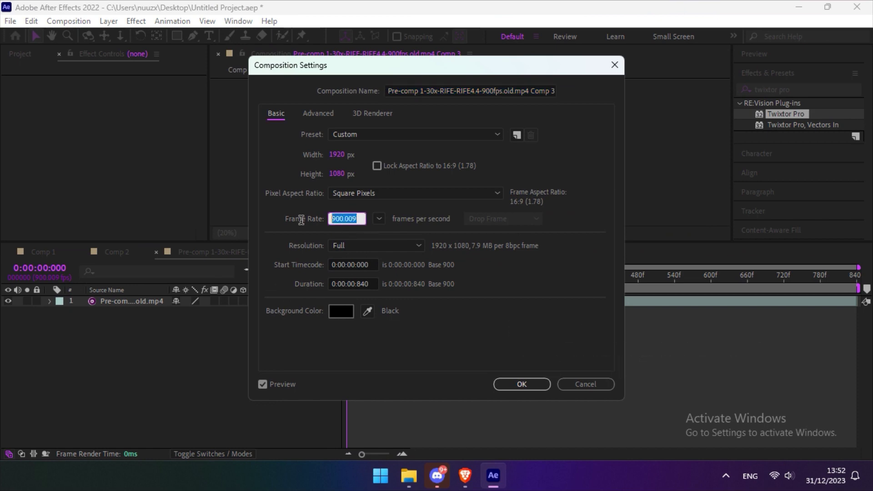
left_click(506, 383)
Apply Twixtor Pro to the pre-comp layer with In FPS is Out FPS off and 900.009 input fps
left_click(115, 251)
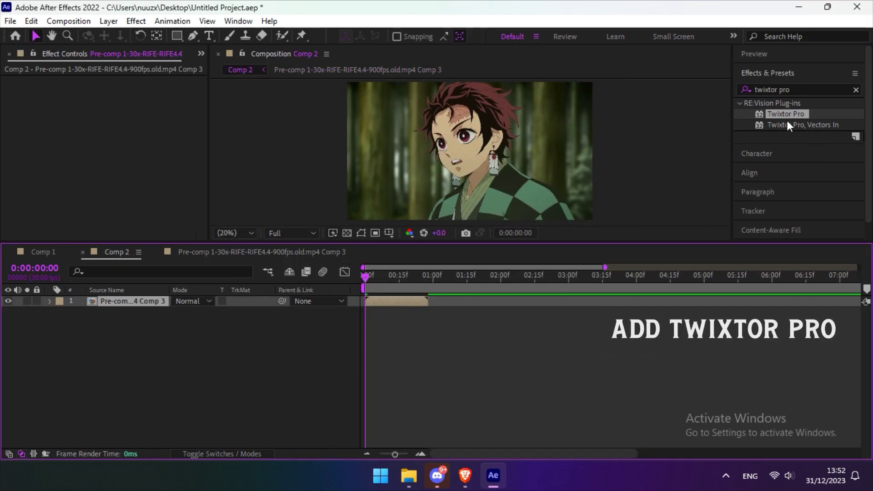
left_click_drag(784, 118, 399, 302)
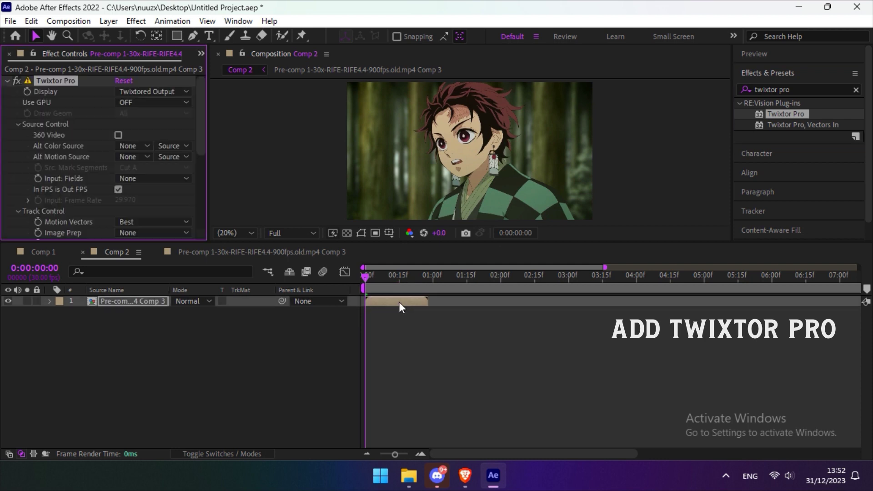
left_click(118, 189)
left_click(127, 200)
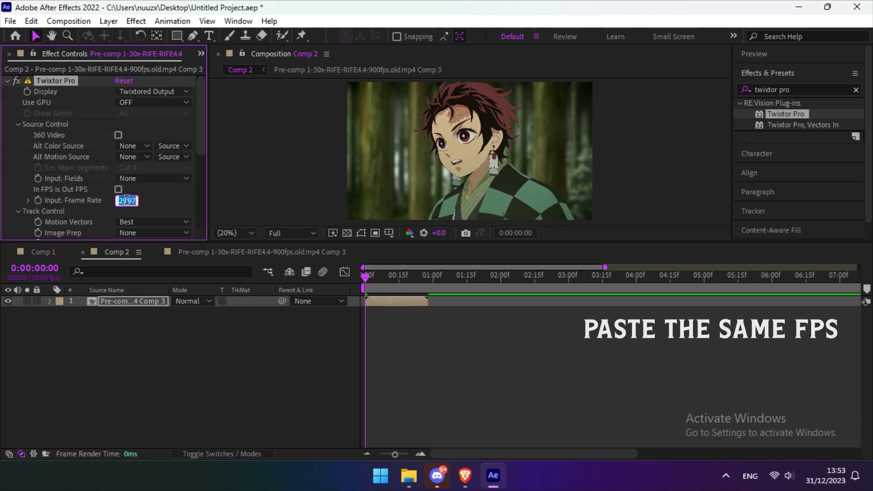
left_click(151, 178)
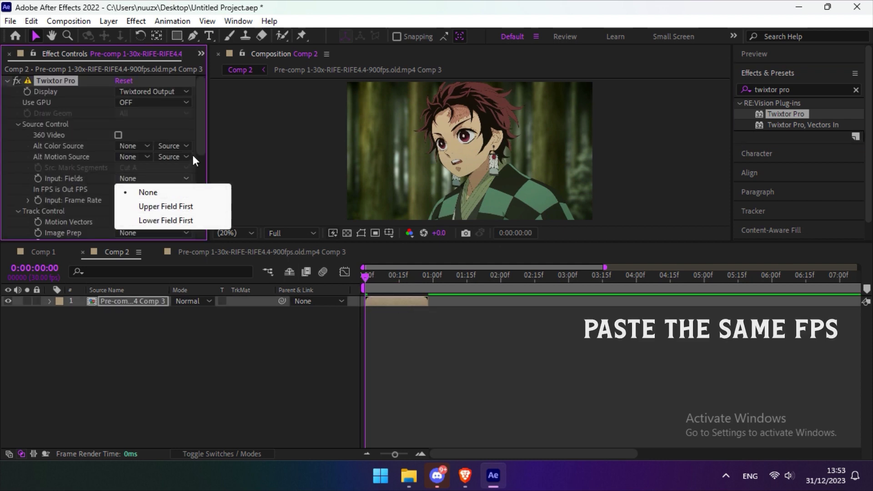
Set Image Prep to Contrast/Edge Enhance and turn on RGB+A tracking
left_click(199, 142)
left_click_drag(198, 143, 199, 175)
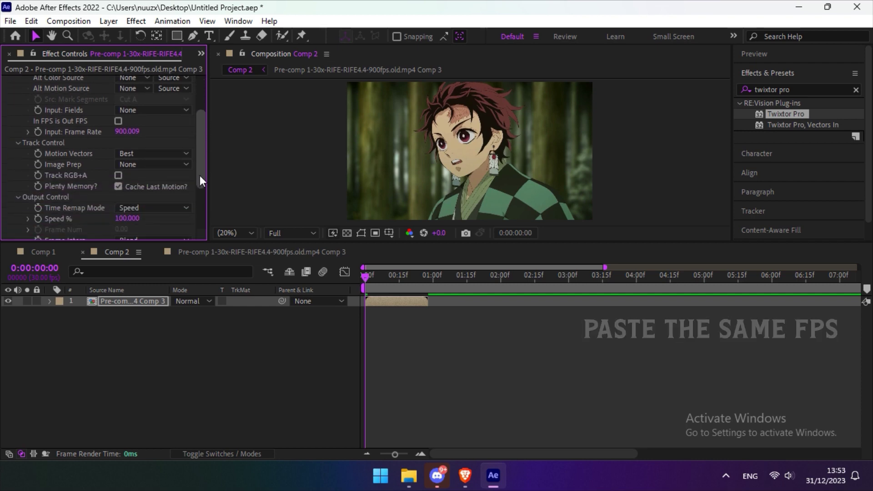
left_click(147, 165)
left_click(147, 193)
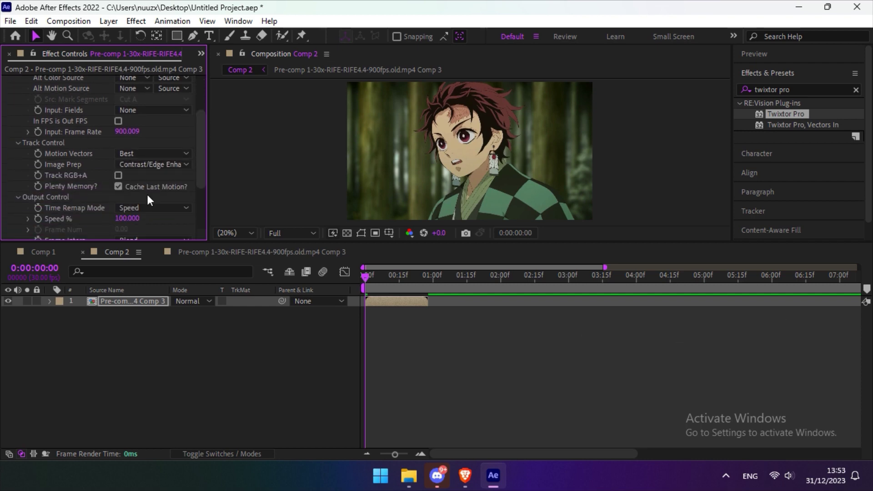
left_click(119, 176)
left_click_drag(198, 167, 201, 203)
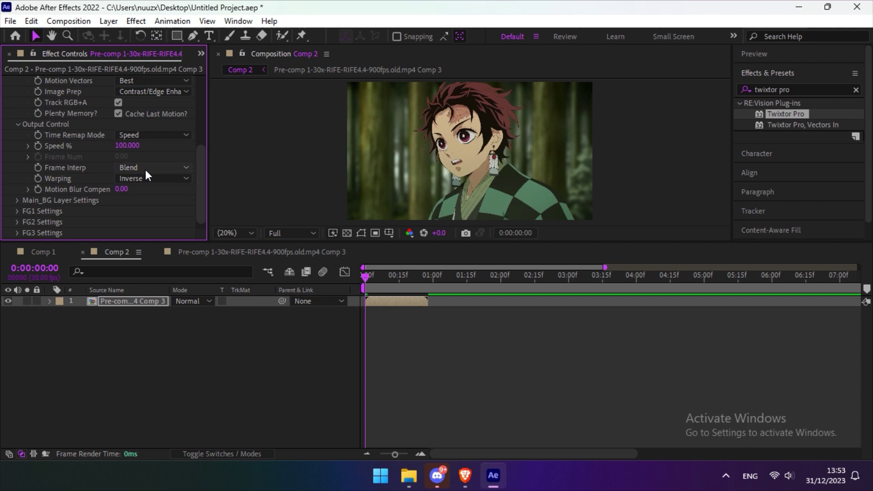
Set Motion Weighted Blend interpolation and Forward warping, then expand the Main_BG settings
left_click(147, 168)
left_click(146, 209)
left_click(145, 179)
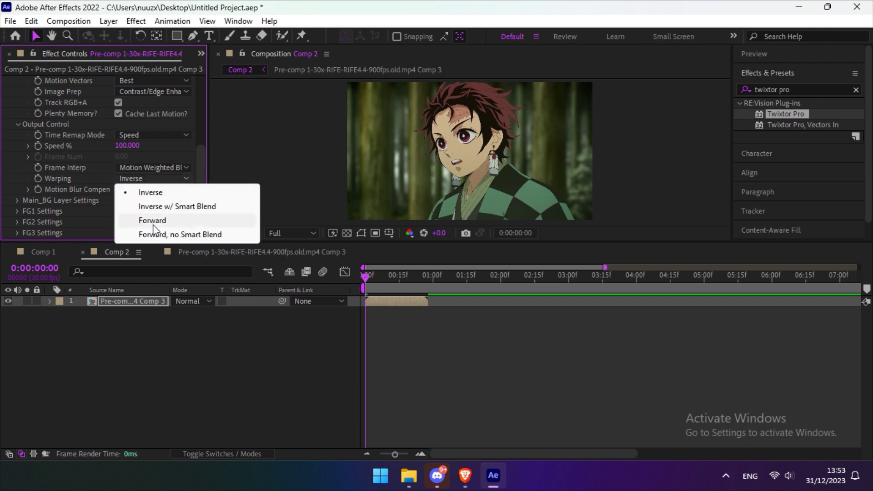
left_click(152, 220)
scroll(199, 182, "down", 1)
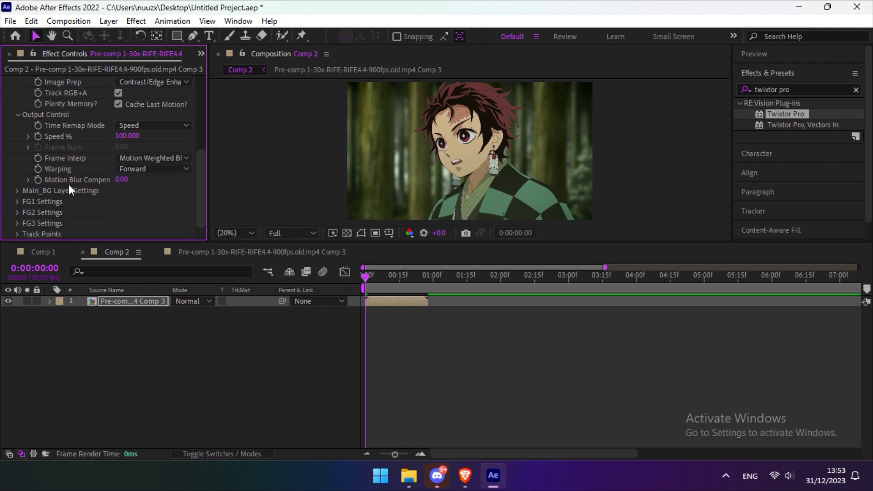
left_click(17, 191)
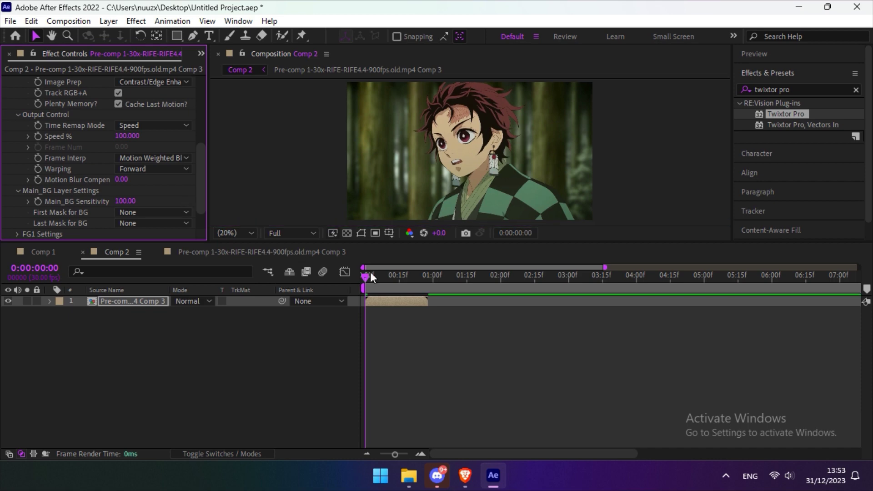
left_click_drag(371, 275, 399, 276)
left_click(386, 298)
Pre-compose the Twixtor layer into Comp 4 and enable Time Remapping
key("ctrl+shift+c")
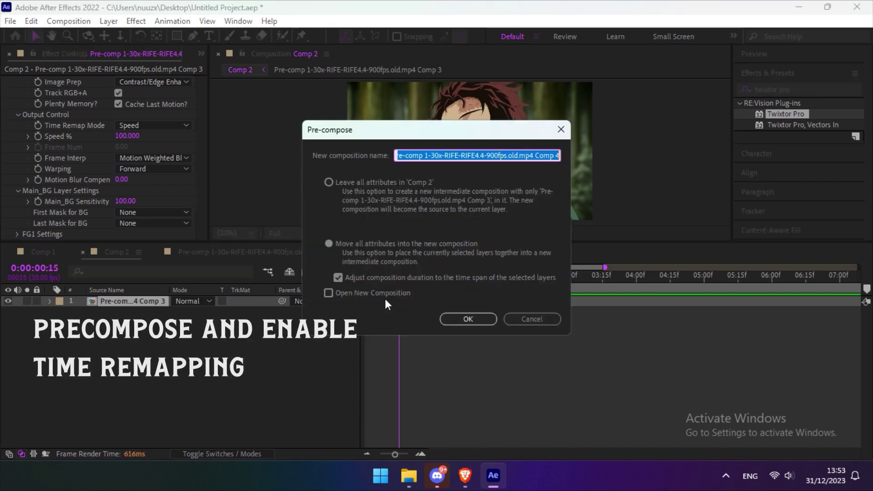
left_click(464, 317)
right_click(389, 300)
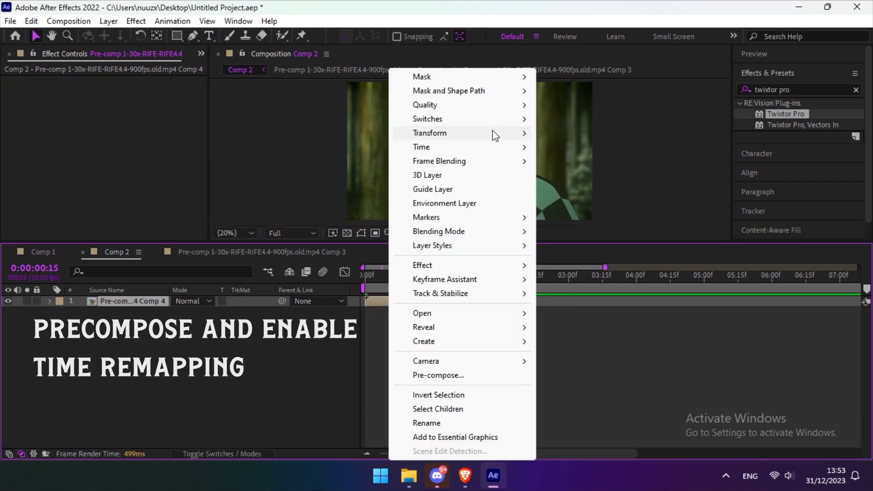
mouse_move(486, 148)
left_click(598, 147)
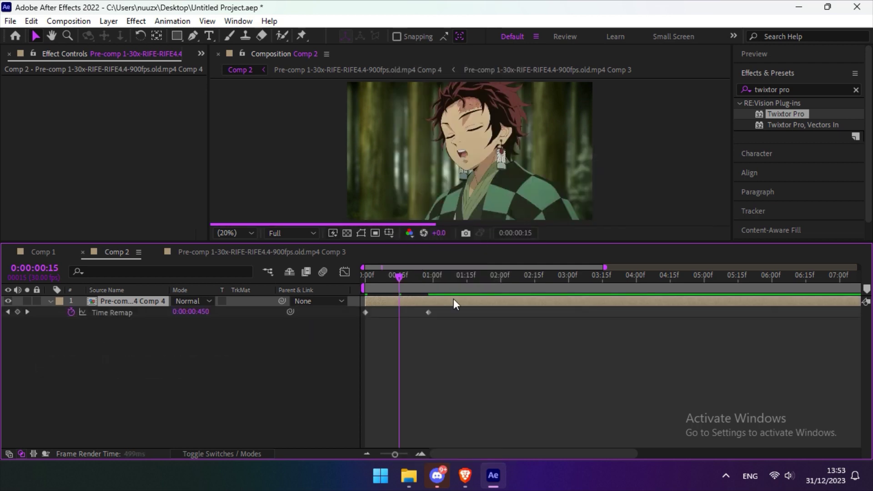
Drag the end Time Remap keyframe out to about 11 seconds
left_click_drag(430, 313, 794, 315)
left_click(811, 287)
left_click_drag(810, 285, 765, 281)
left_click_drag(407, 312, 750, 296)
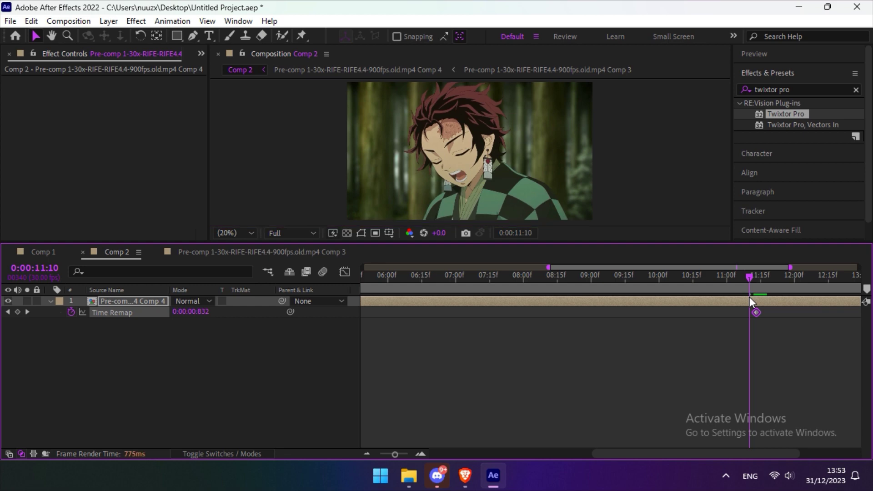
Split the layer at 11:10, delete the leftover part, and return to the start
key("ctrl+shift+d")
key("Delete")
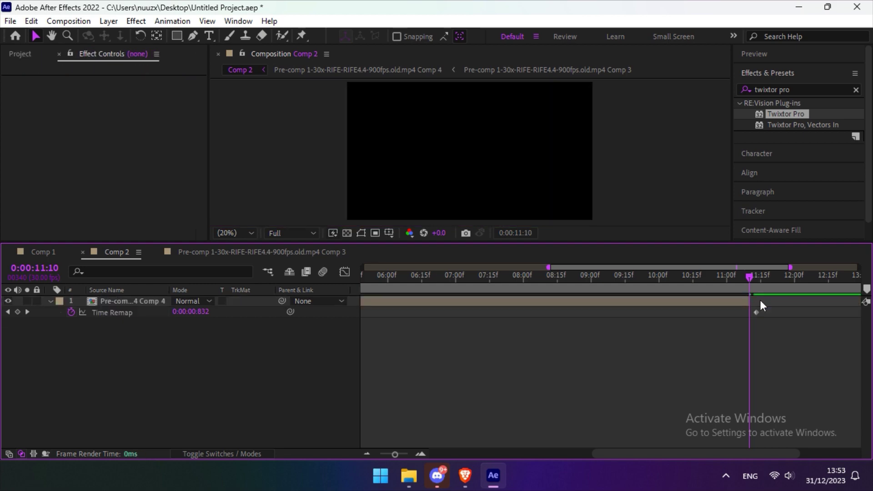
left_click_drag(394, 456, 375, 458)
key("Home")
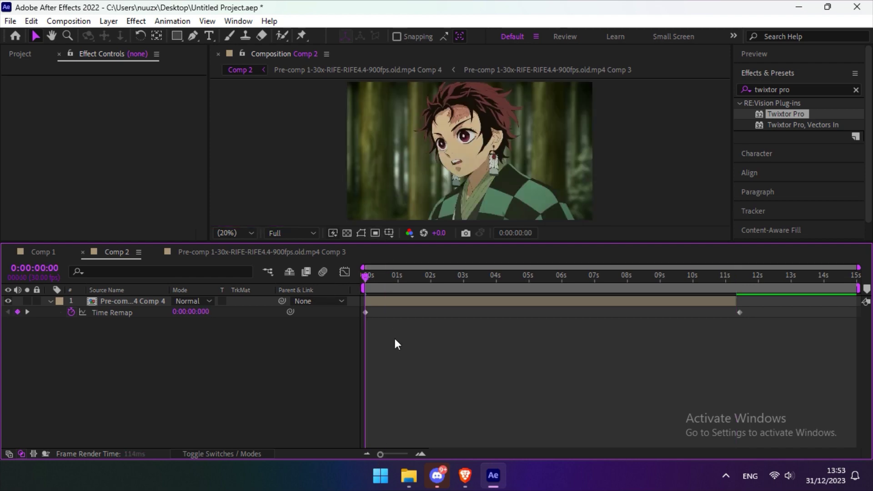